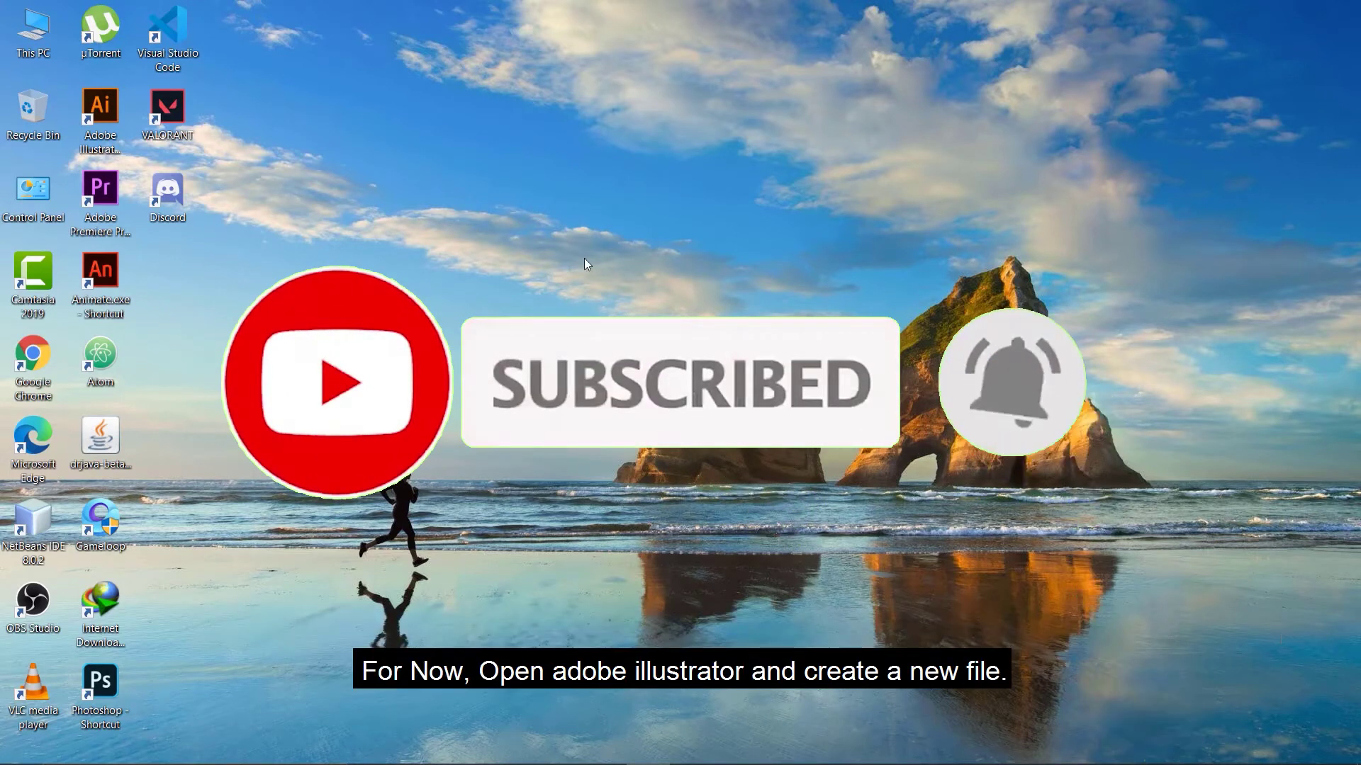
# Launch Adobe Illustrator and create a new A4 portrait document named Blend Tool.
pyautogui.doubleClick(97, 115)
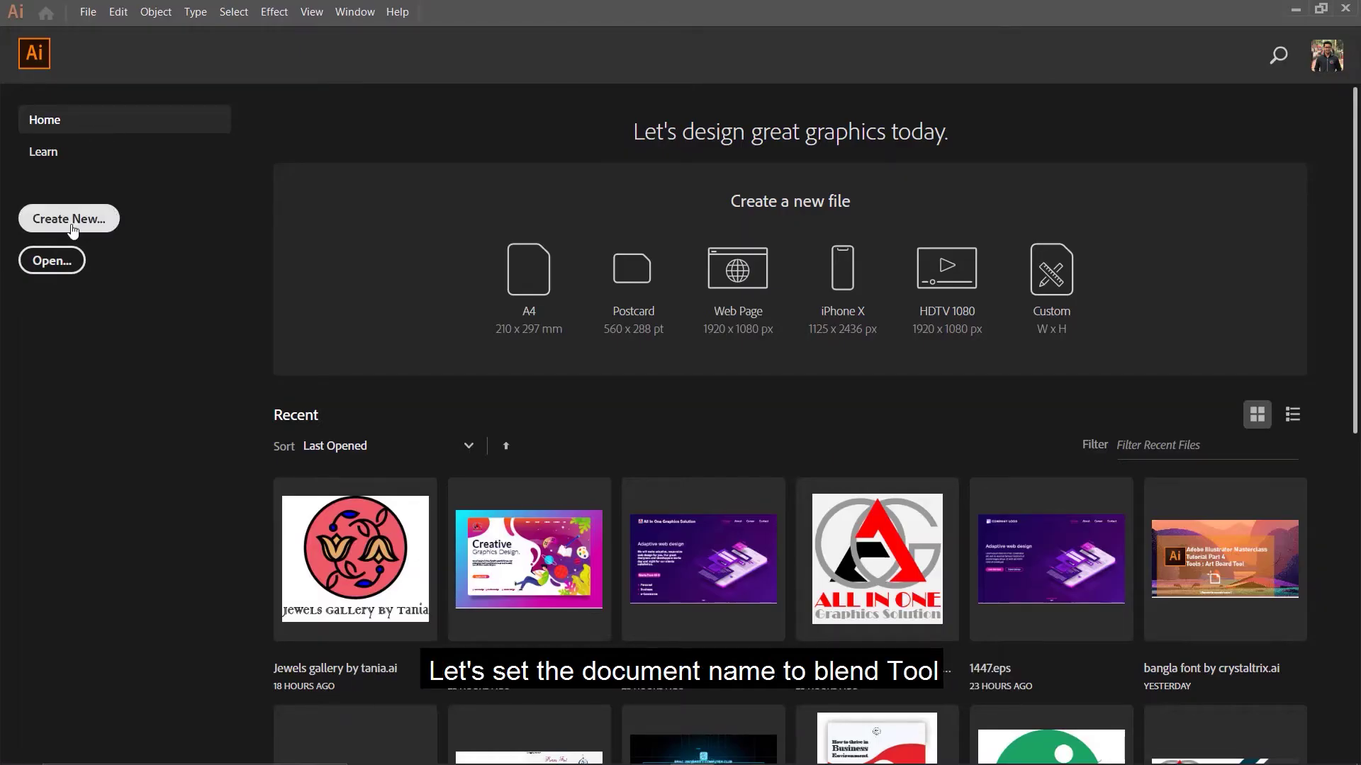
pyautogui.click(73, 231)
pyautogui.click(990, 250)
pyautogui.write('Ble')
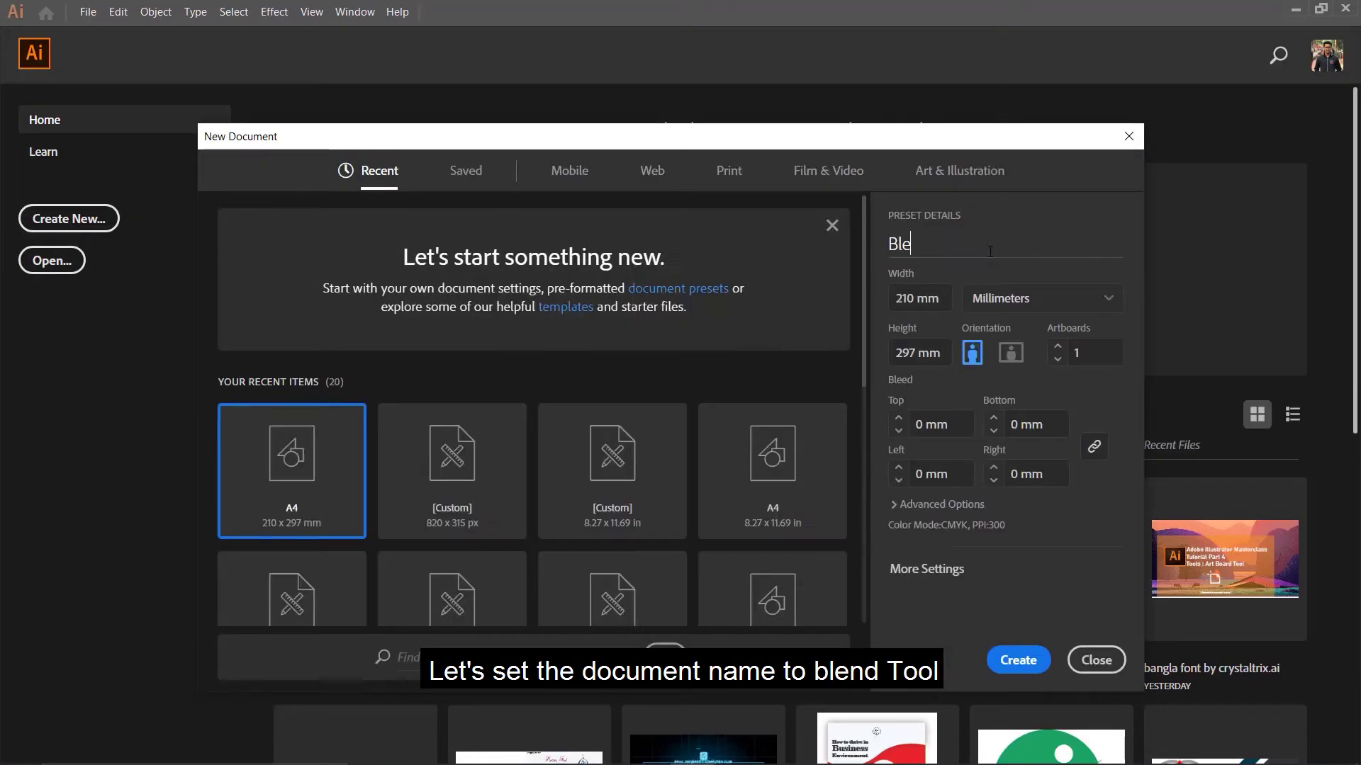
pyautogui.write('nd Tool')
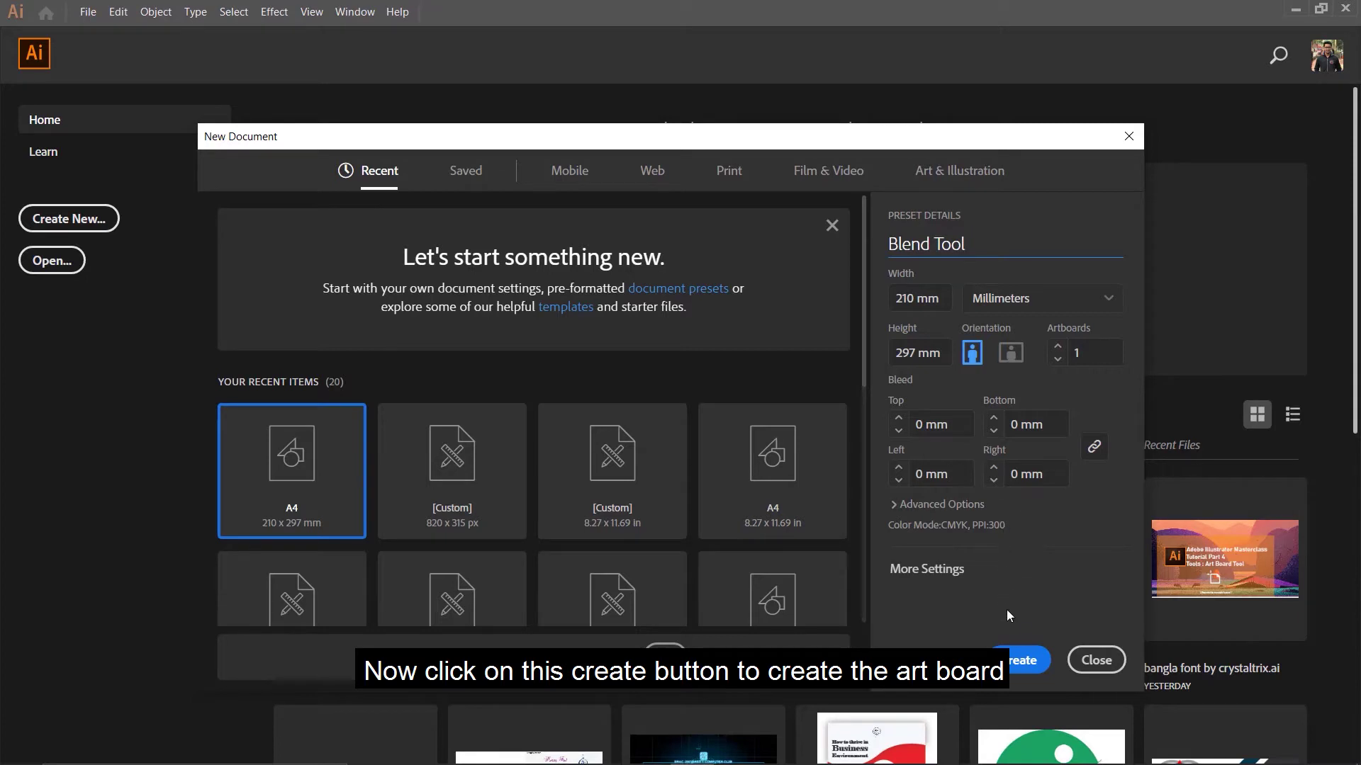
pyautogui.click(1019, 657)
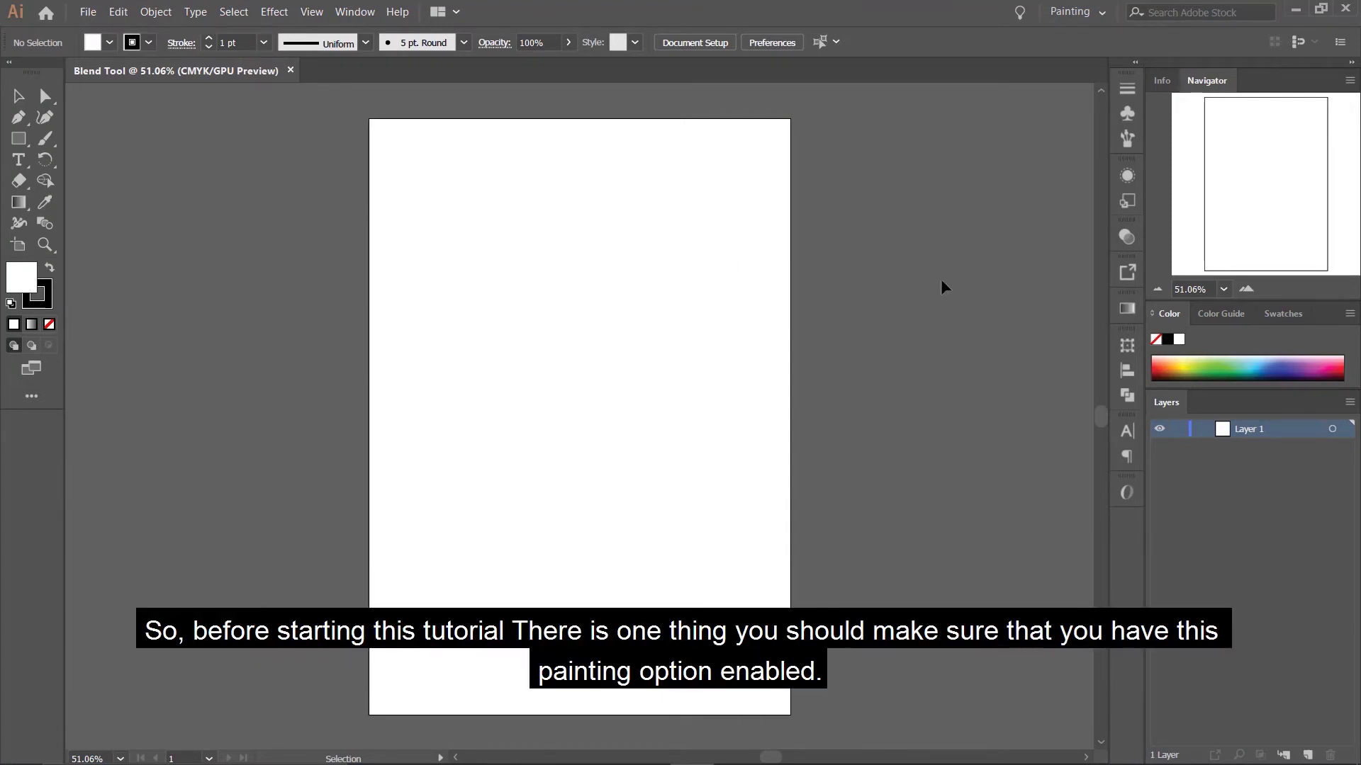
pyautogui.click(1073, 11)
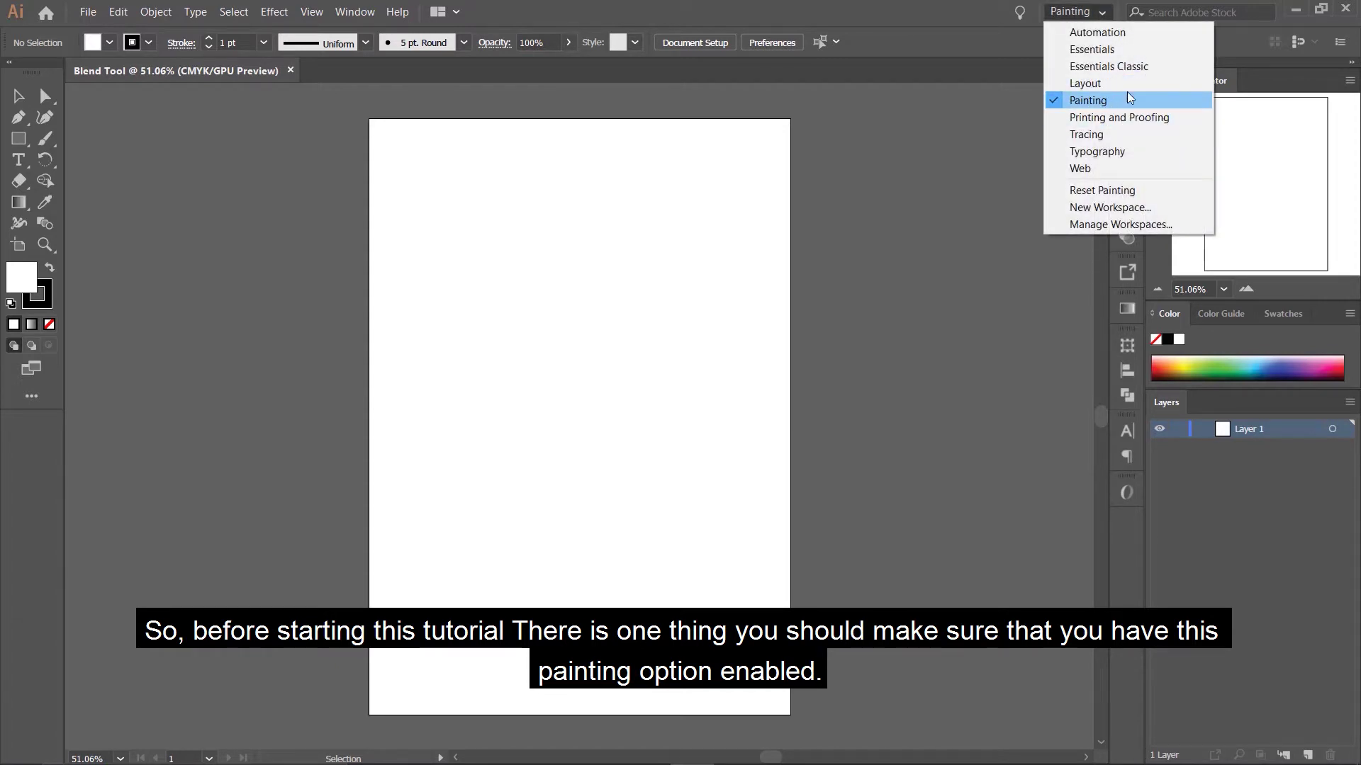
pyautogui.click(890, 212)
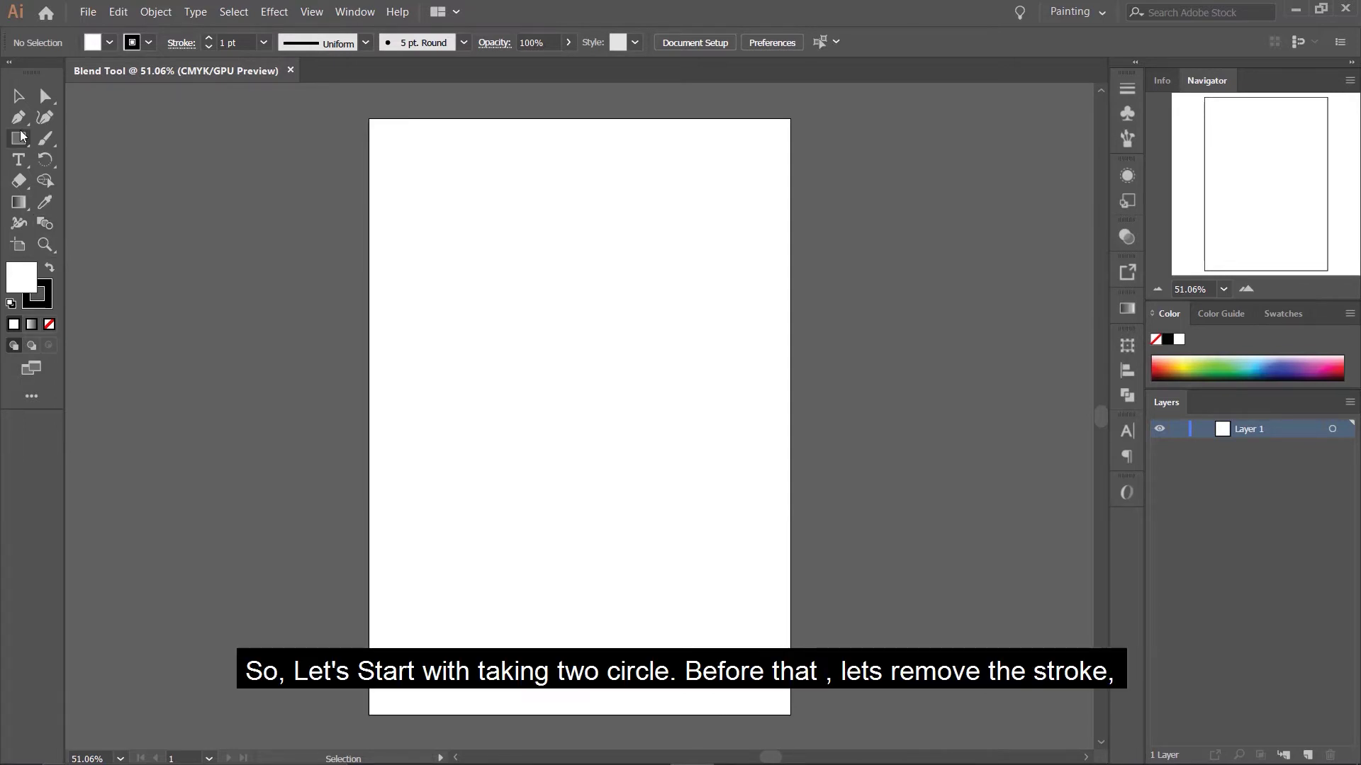
# Draw a green circle without a stroke, about 47 mm in diameter, in the artboard's upper-left area using the Ellipse tool.
pyautogui.moveTo(21, 139); pyautogui.dragTo(62, 156)
pyautogui.click(110, 44)
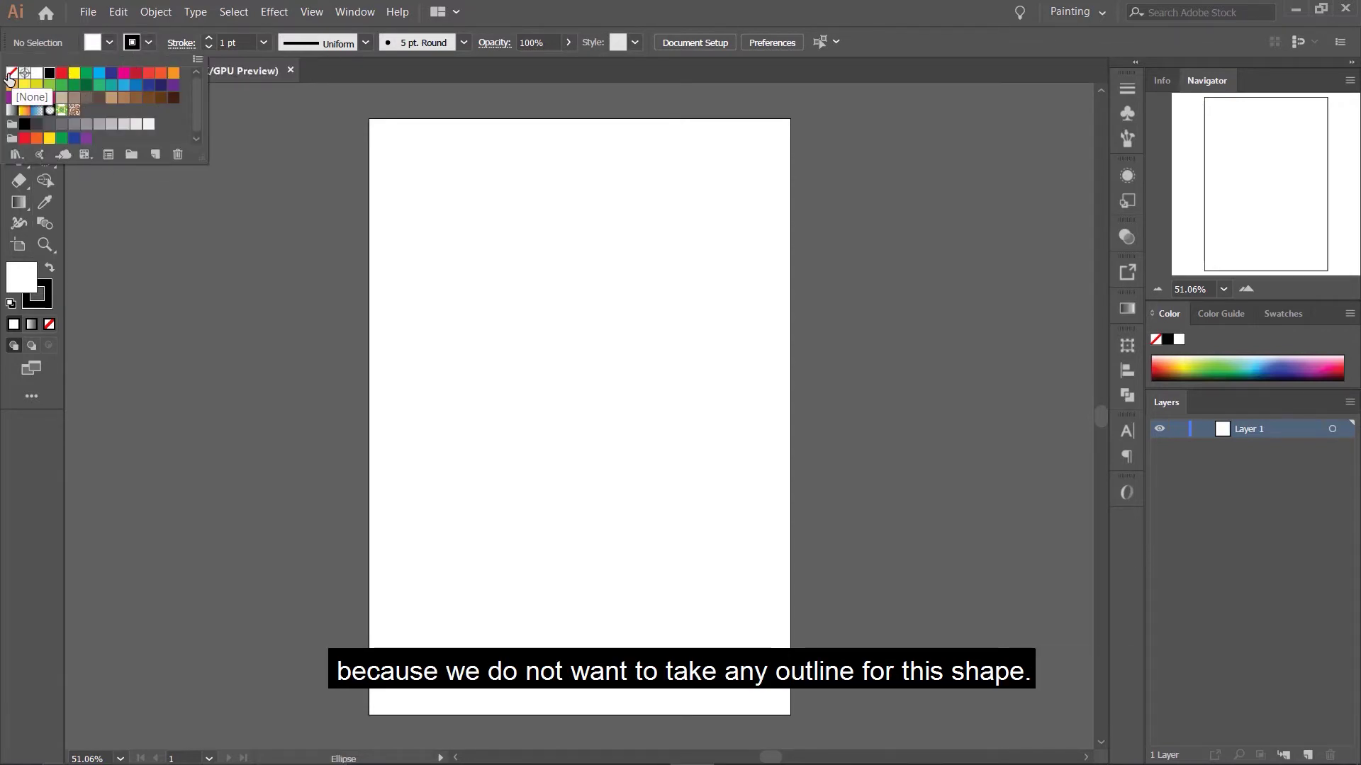
pyautogui.click(11, 74)
pyautogui.click(111, 43)
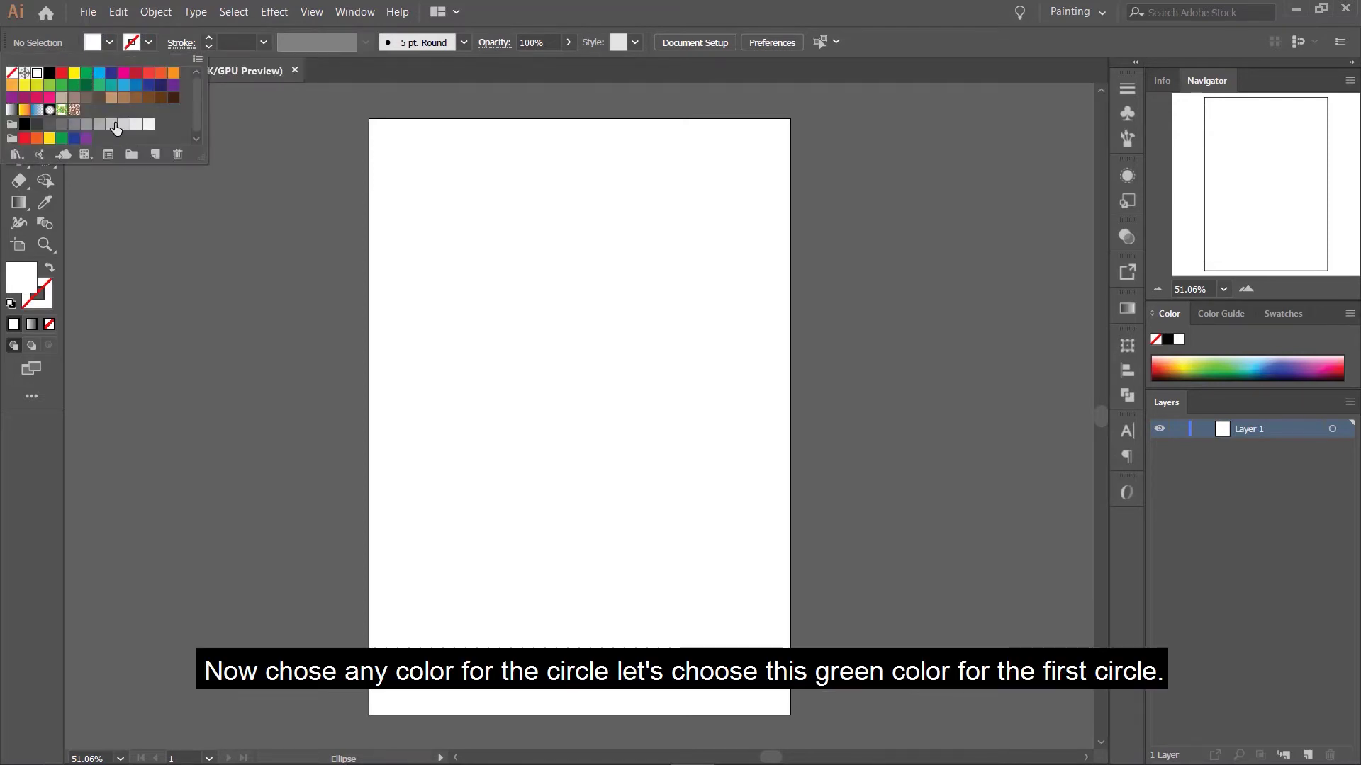
pyautogui.click(86, 73)
pyautogui.click(111, 45)
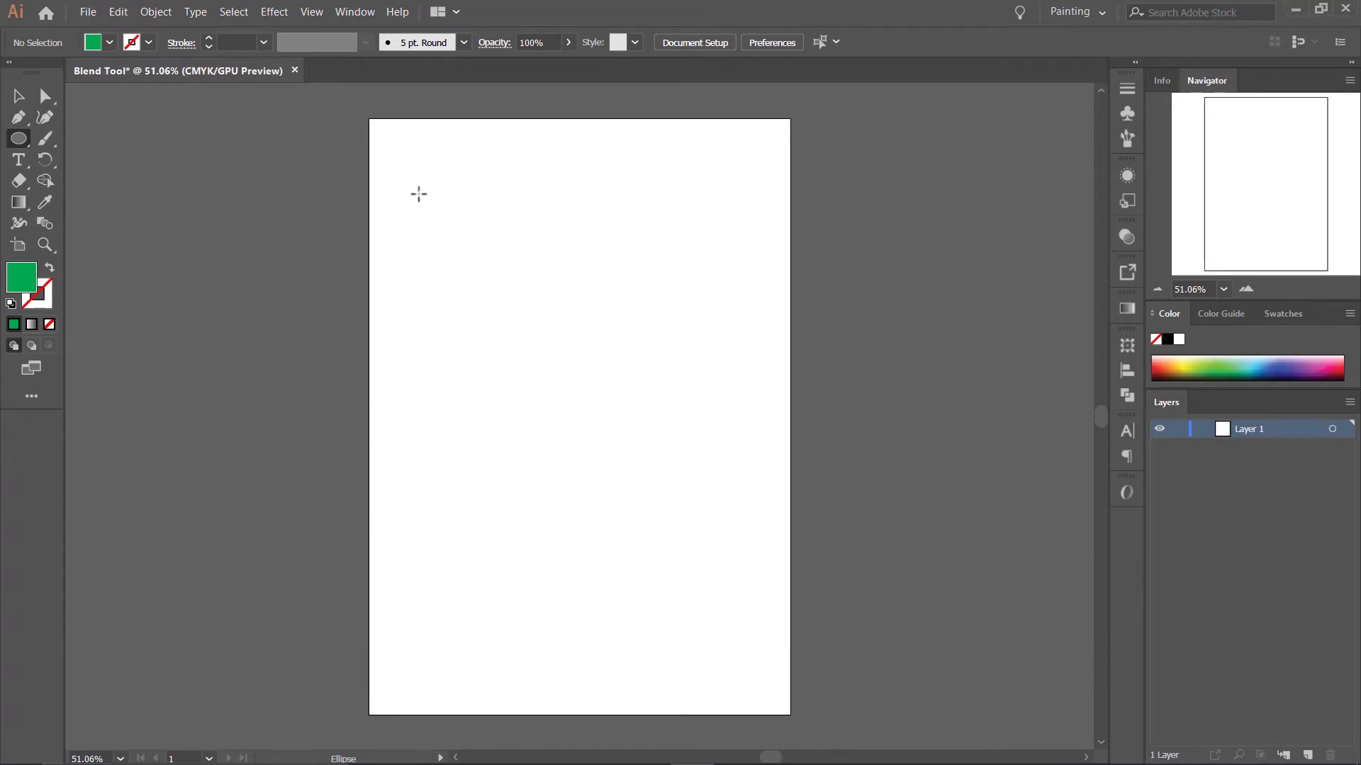
pyautogui.moveTo(412, 197); pyautogui.dragTo(496, 286)
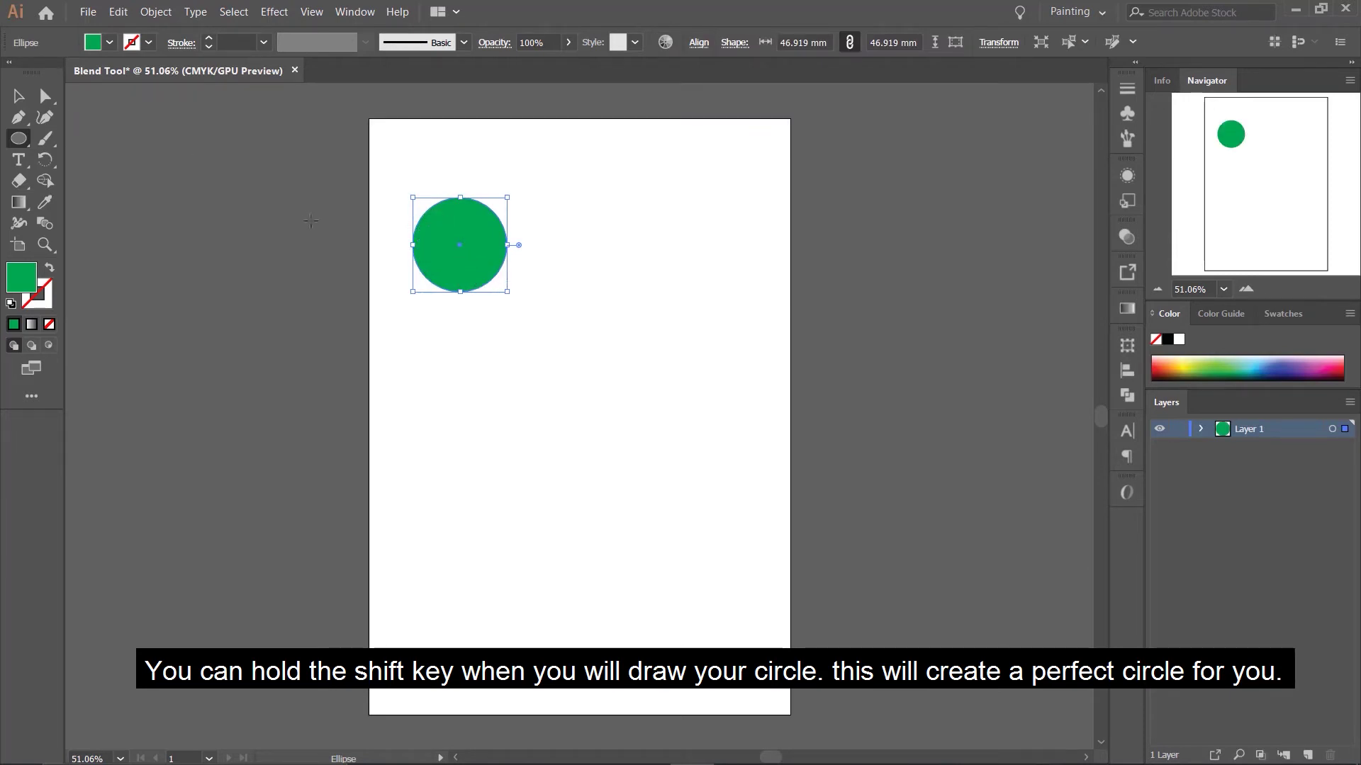
# Duplicate the green circle straight down to the lower part of the artboard and fill the copy with yellow.
pyautogui.click(17, 96)
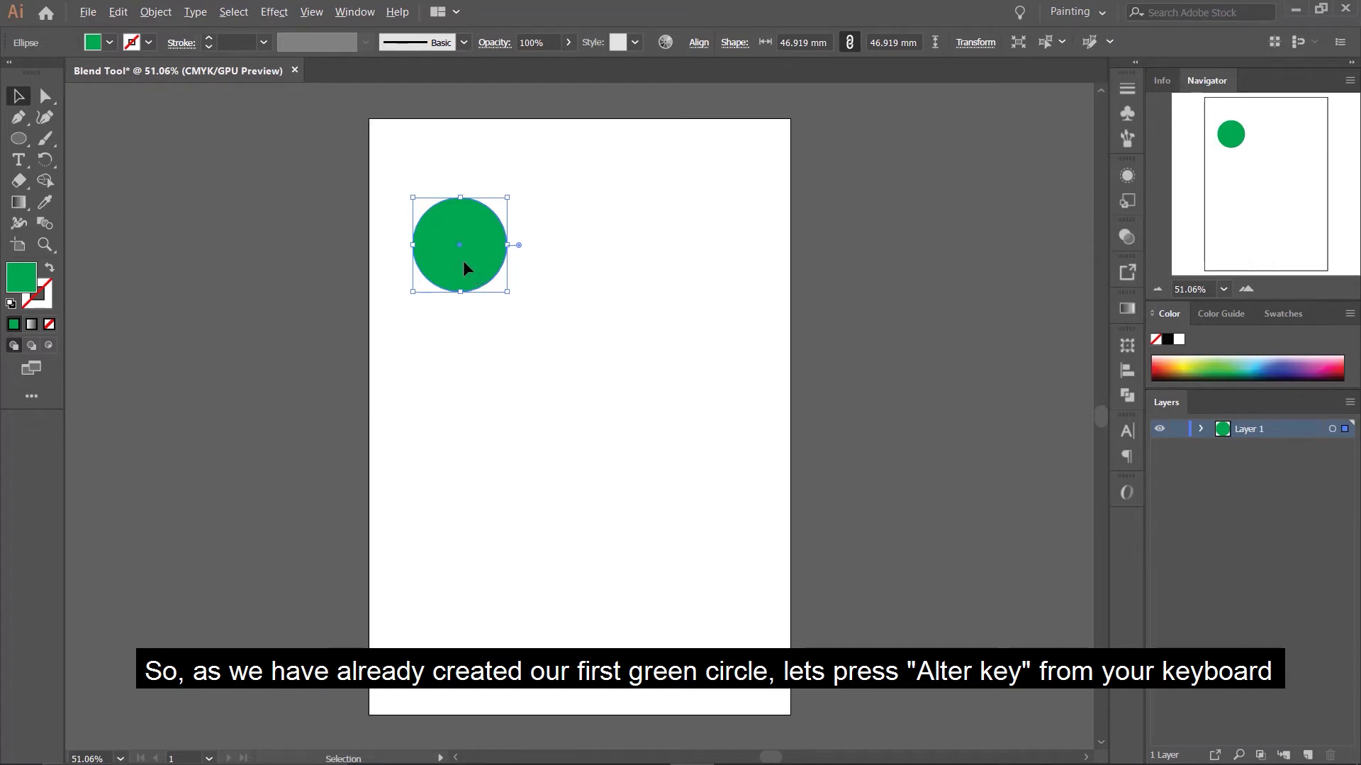
pyautogui.moveTo(464, 261); pyautogui.dragTo(487, 618)
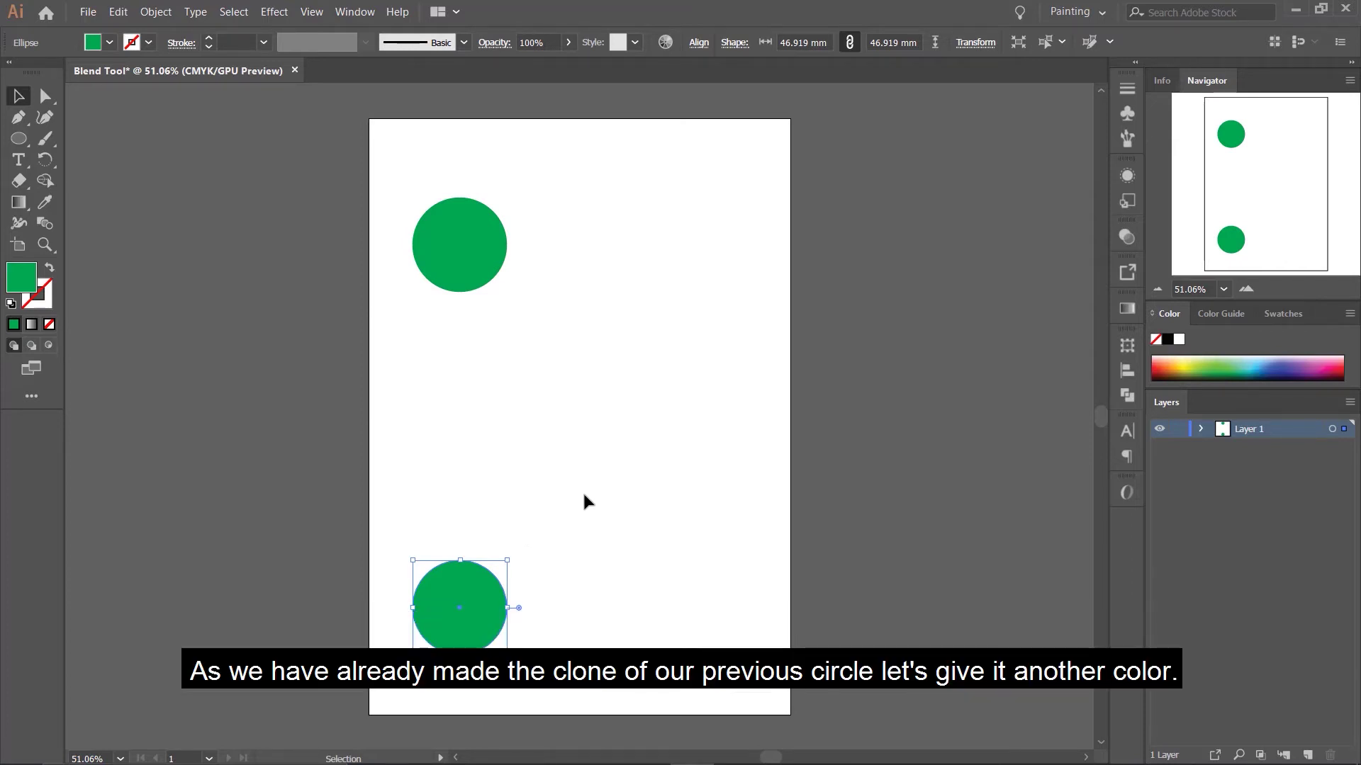
pyautogui.click(109, 43)
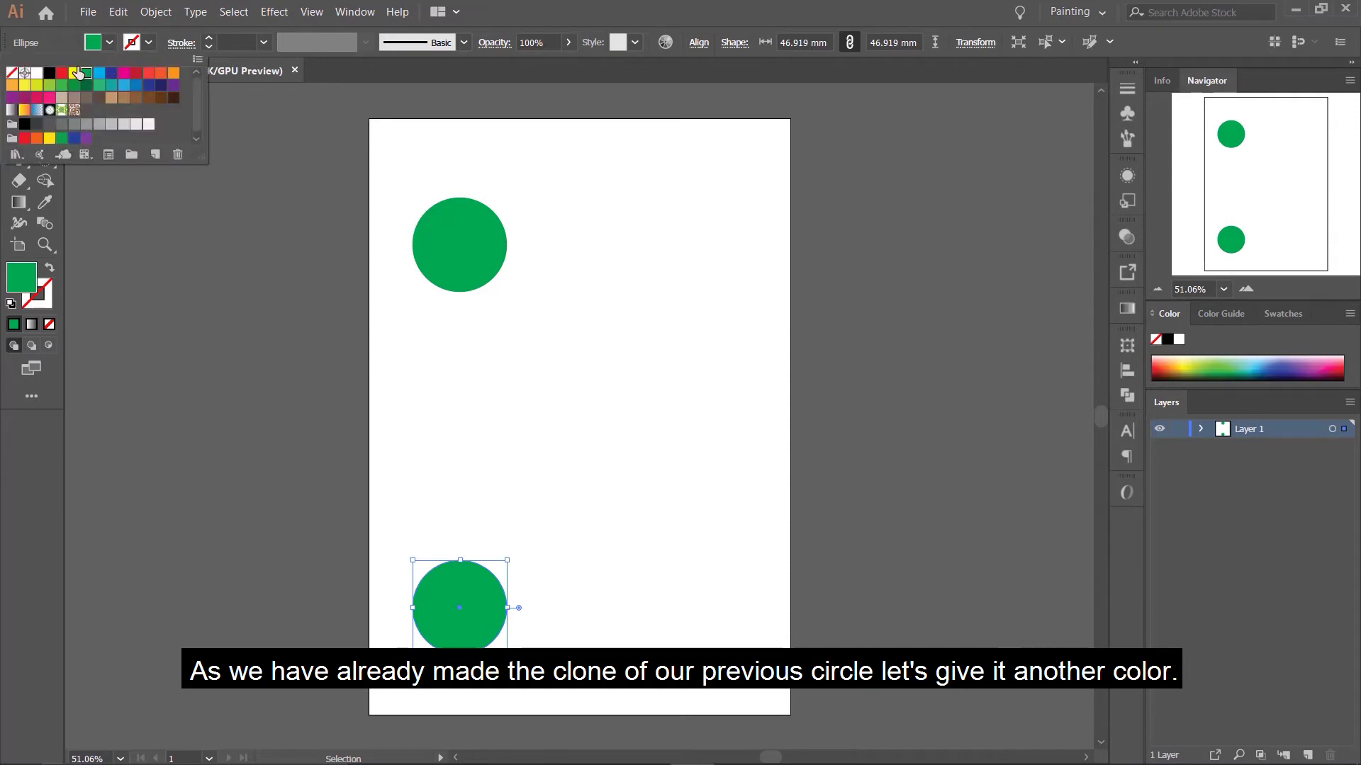
pyautogui.click(73, 73)
pyautogui.click(110, 44)
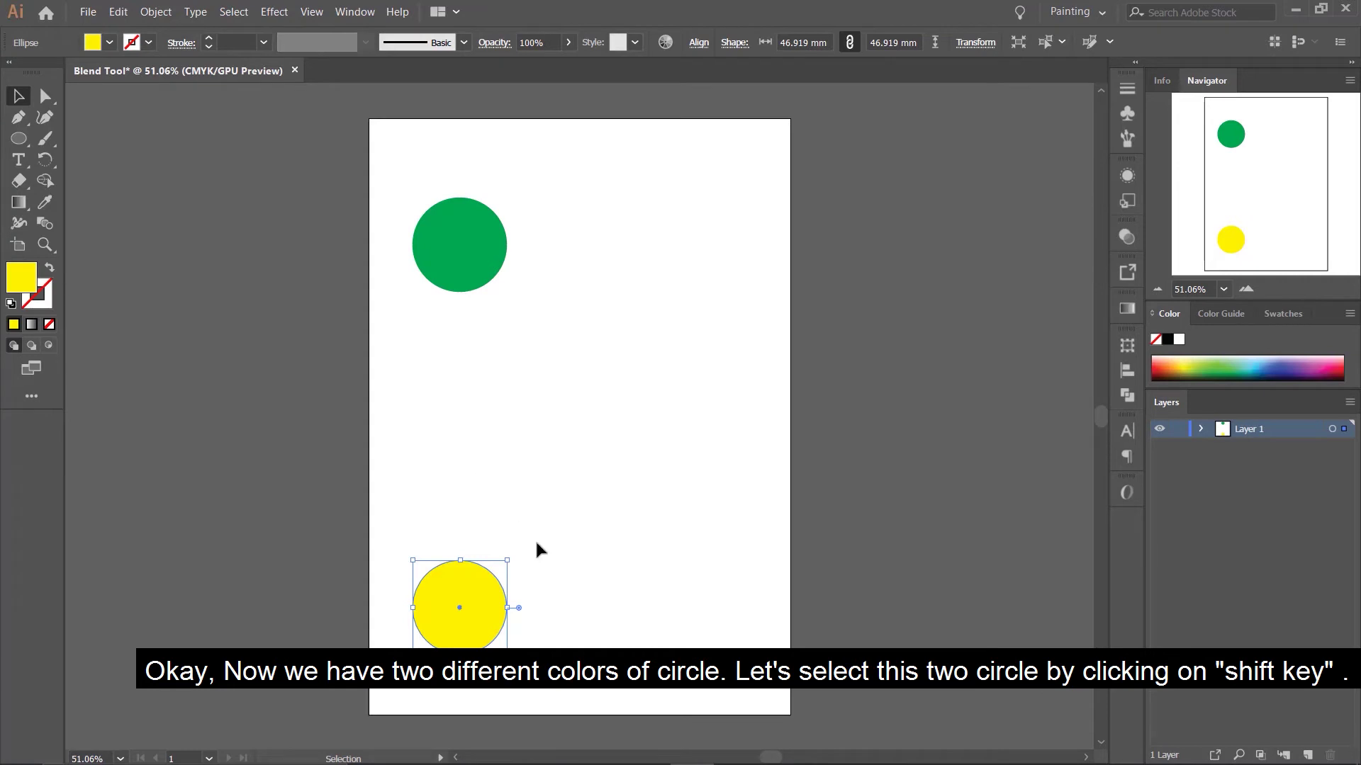
# Select both circles and blend the yellow one into the green one with the Blend tool.
pyautogui.keyDown('shift'); pyautogui.click(464, 237); pyautogui.keyUp('shift')
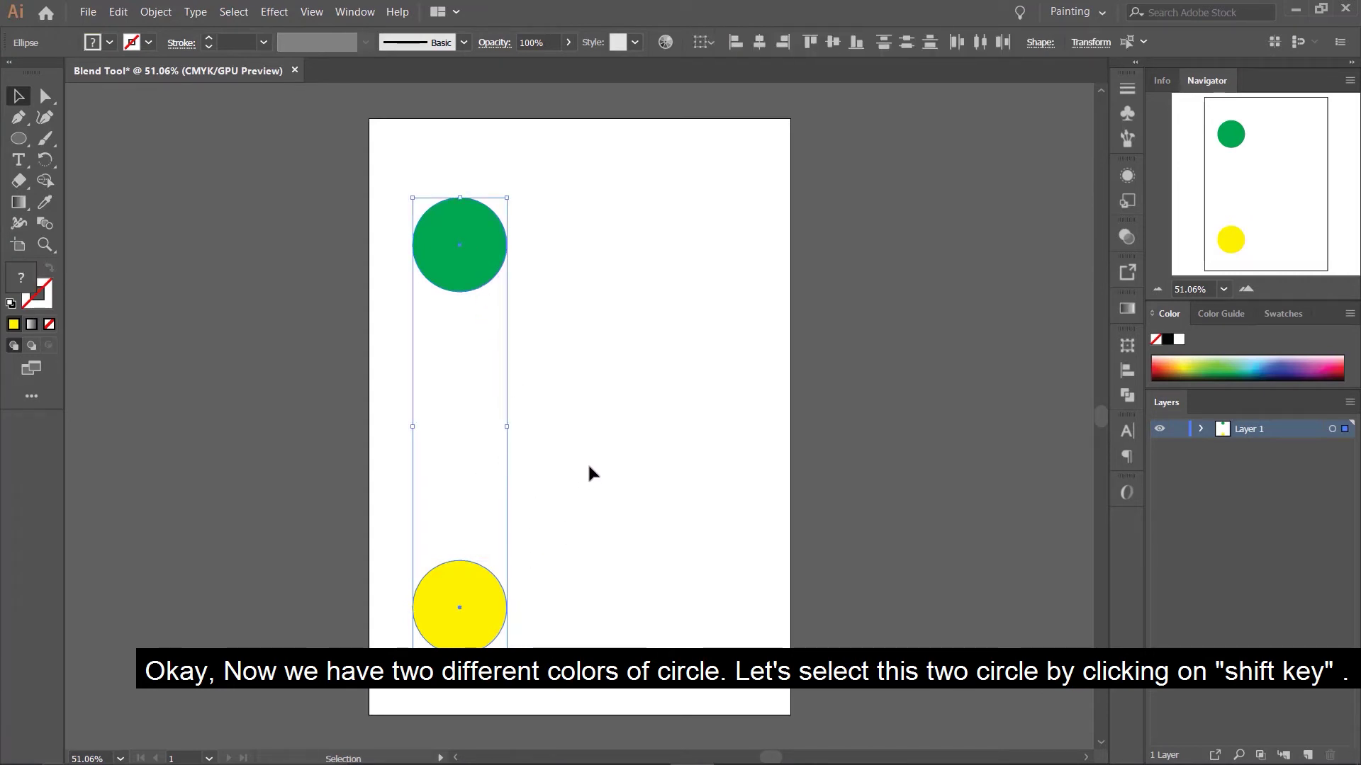
pyautogui.click(50, 224)
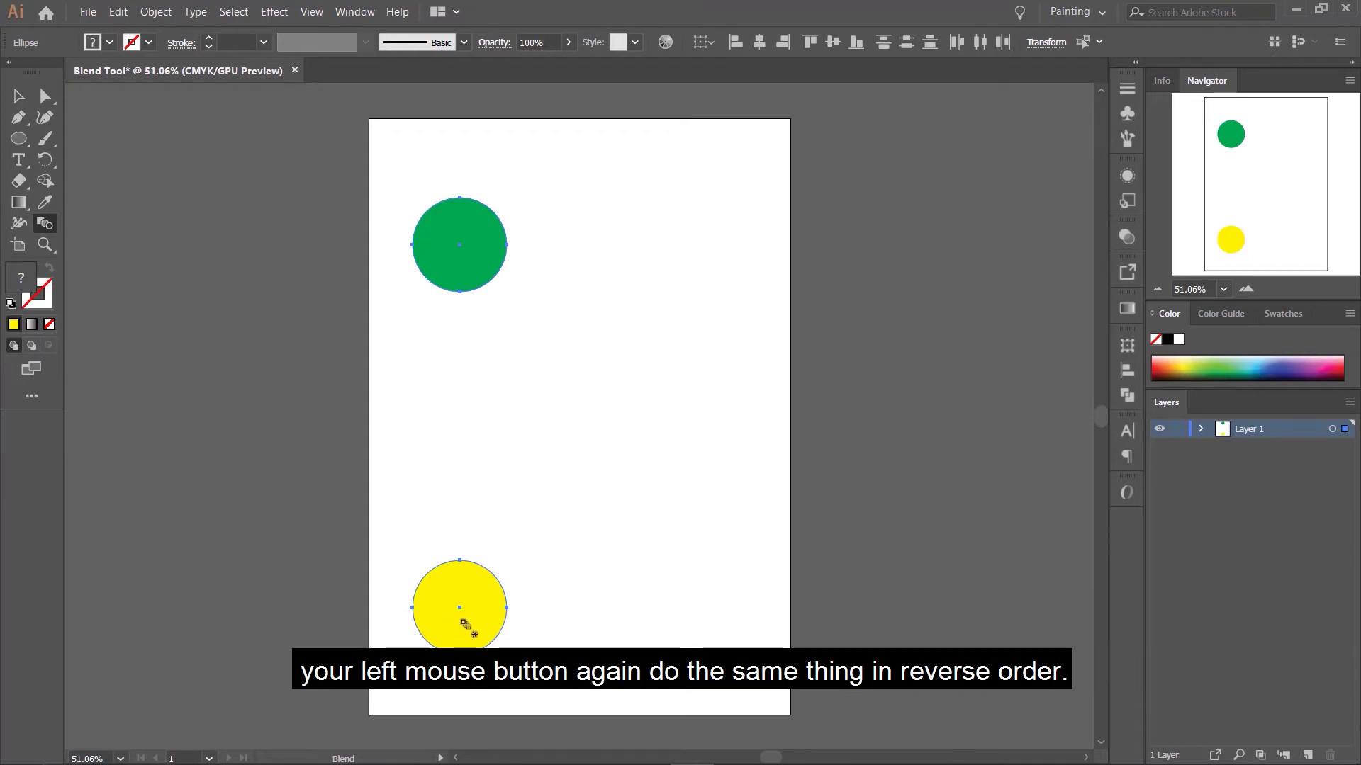
pyautogui.click(459, 611)
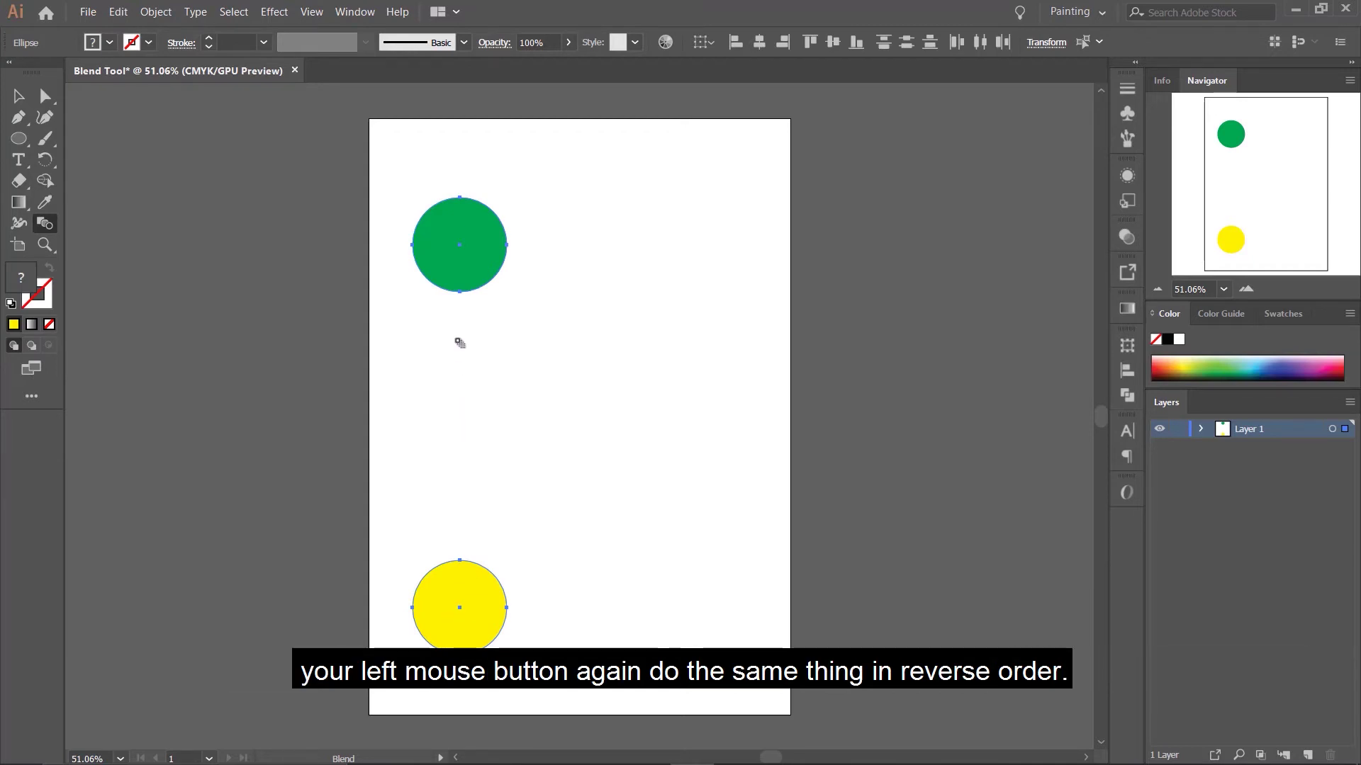
pyautogui.click(459, 253)
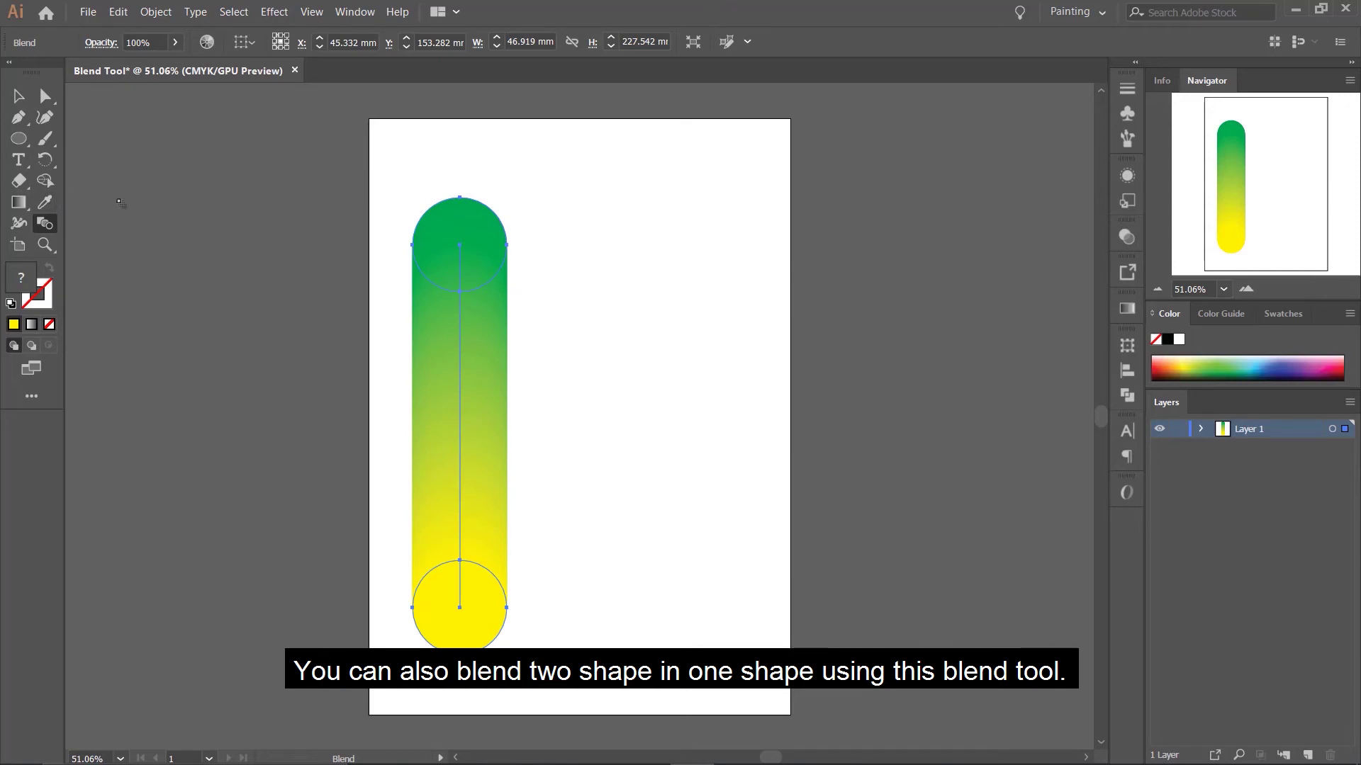
# Draw a rectangle about 96 by 79 mm beside the blended circles and a square about 57 mm wide below it.
pyautogui.click(18, 138)
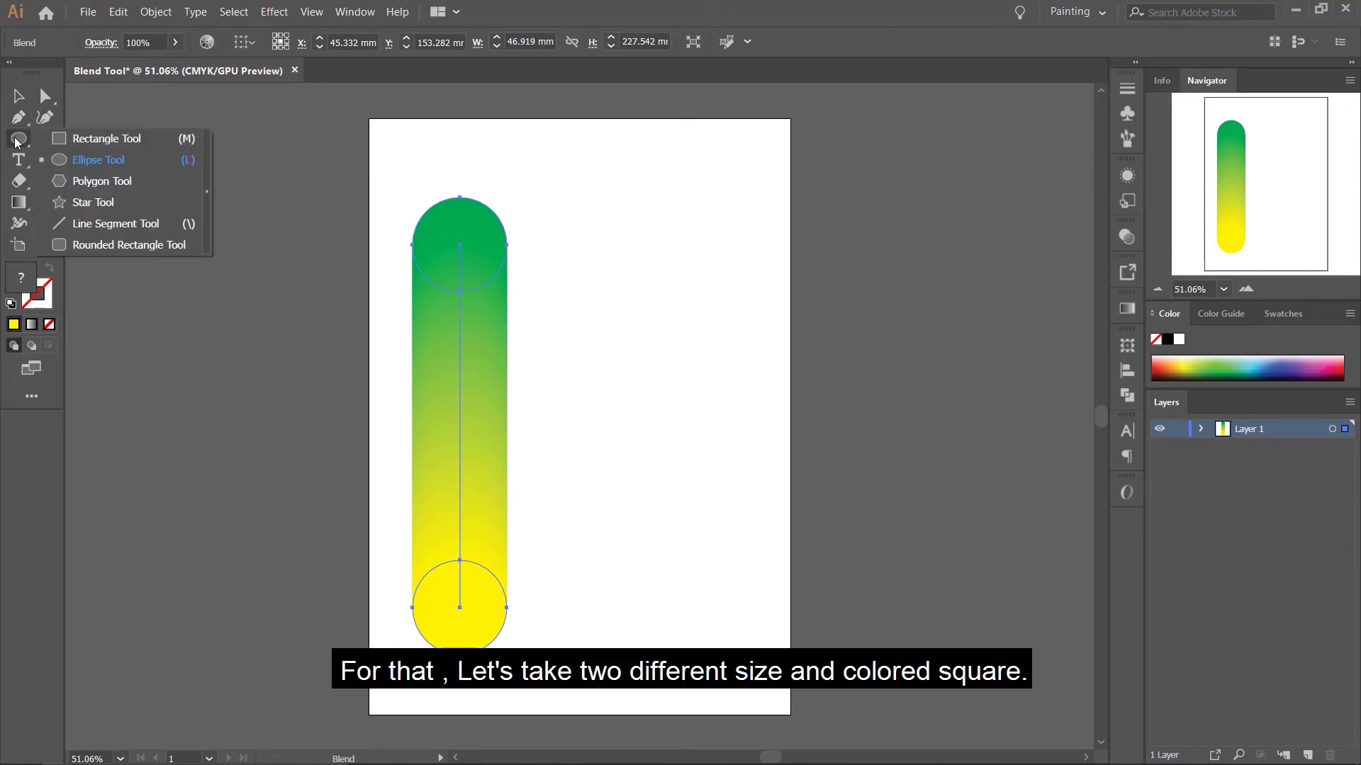
pyautogui.click(57, 138)
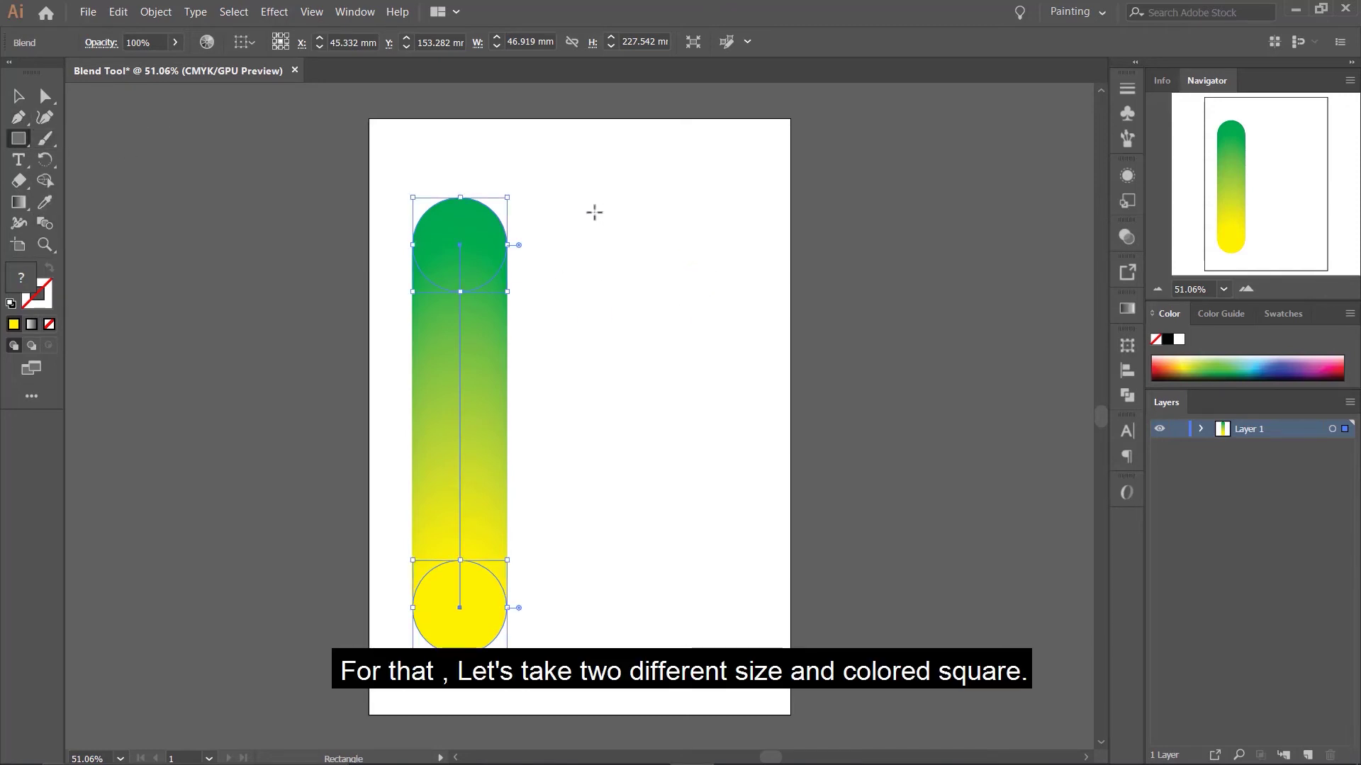
pyautogui.moveTo(553, 176); pyautogui.dragTo(746, 336)
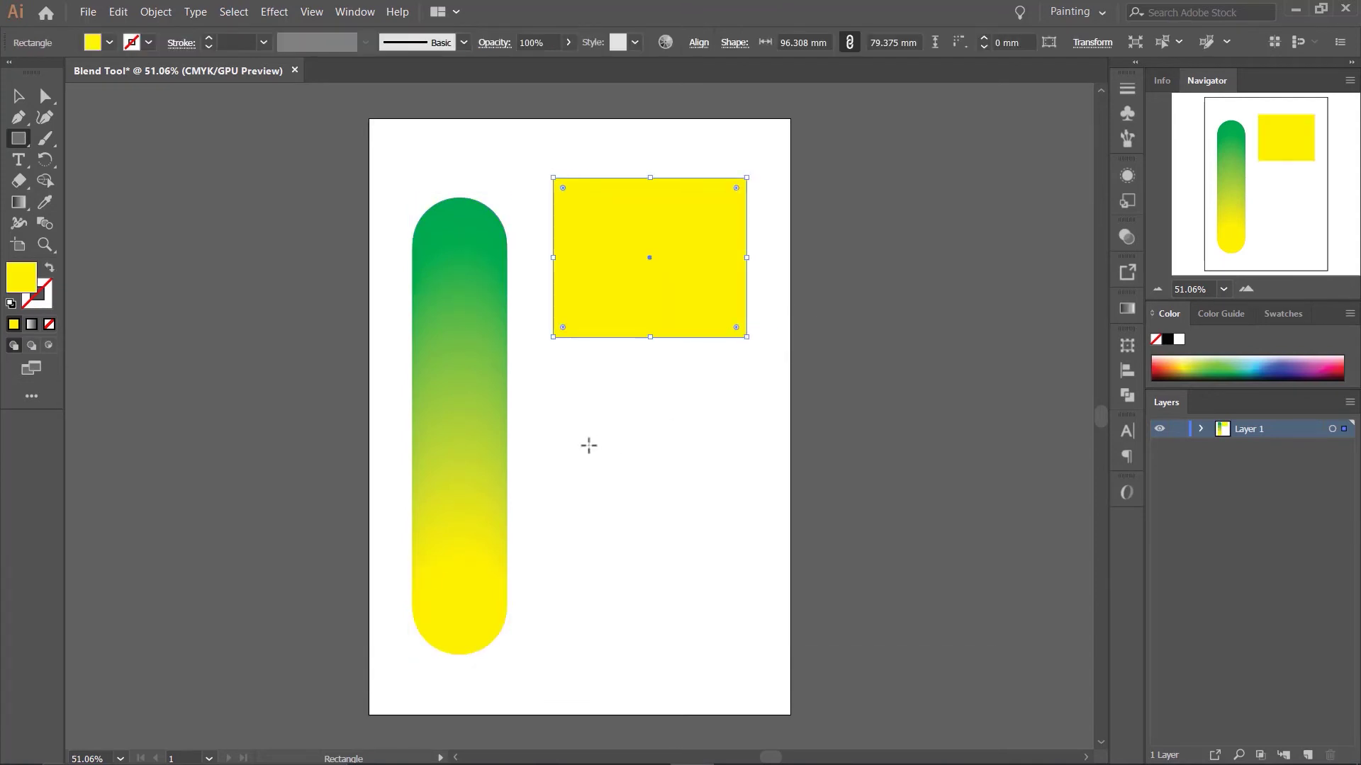
pyautogui.moveTo(580, 448); pyautogui.dragTo(694, 563)
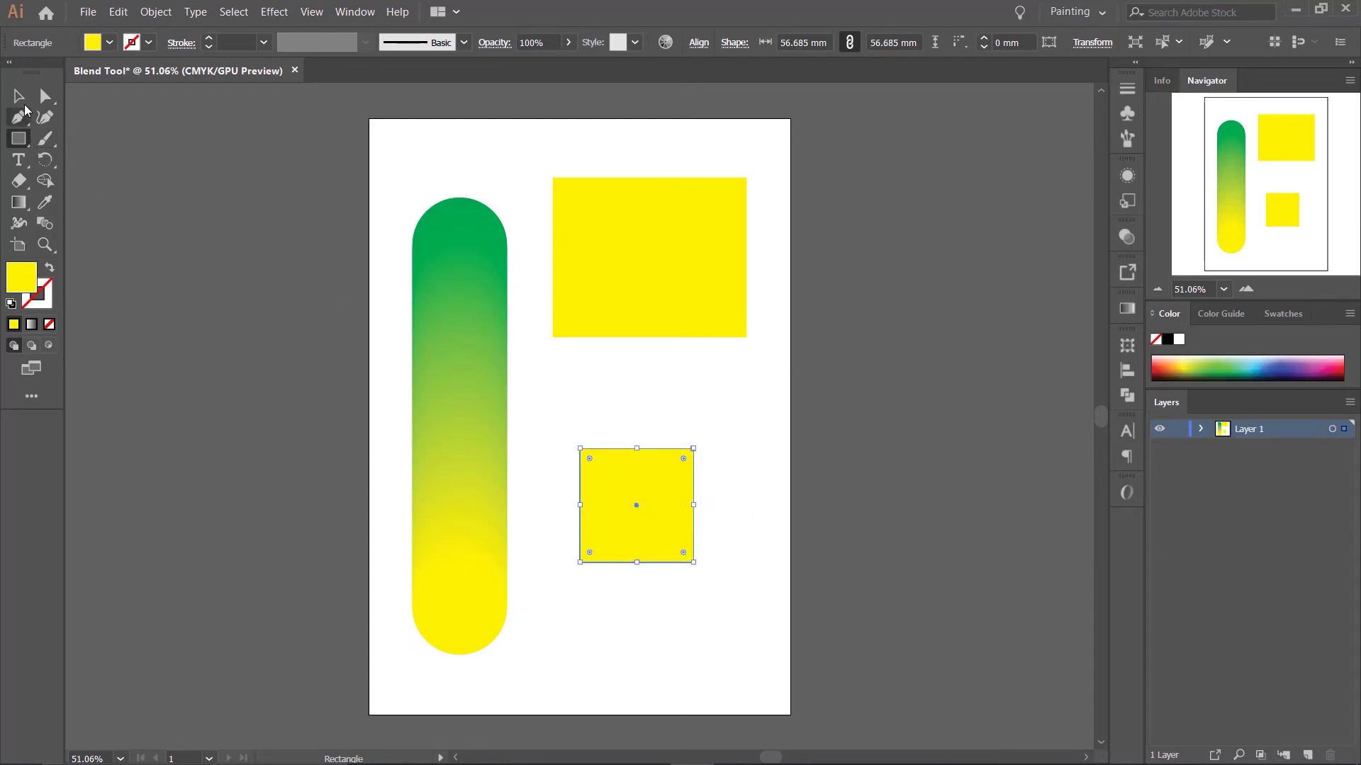
# Fill the small square with magenta and move it onto the centre of the yellow rectangle.
pyautogui.click(22, 103)
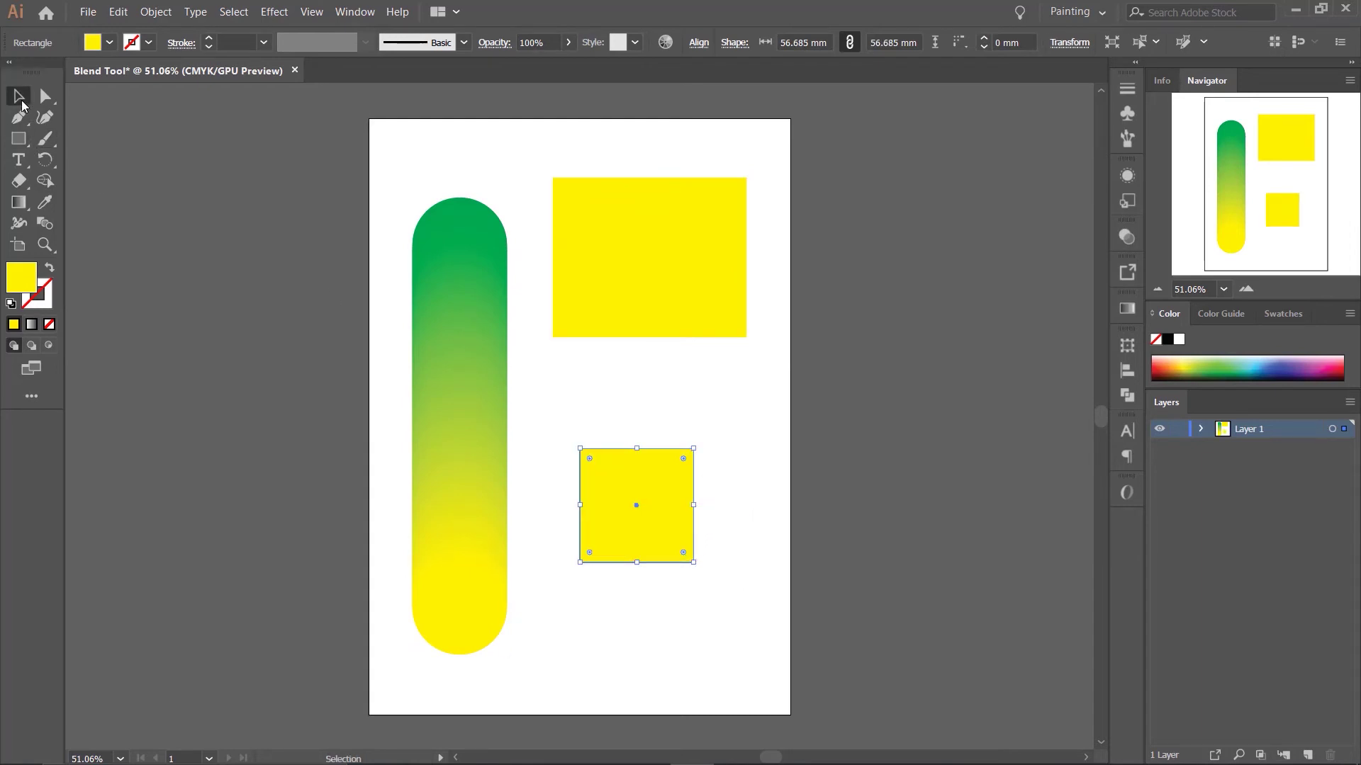
pyautogui.click(108, 44)
pyautogui.click(124, 72)
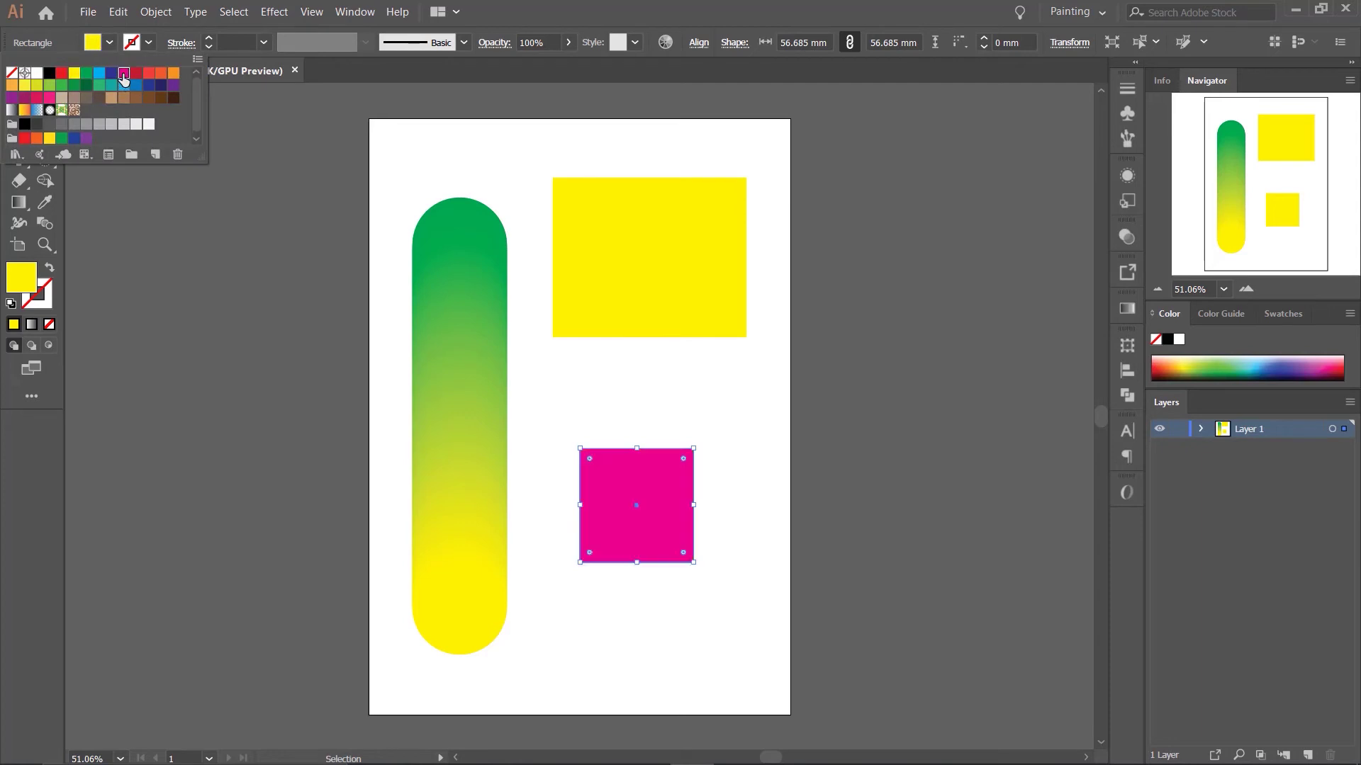
pyautogui.moveTo(640, 476); pyautogui.dragTo(655, 271)
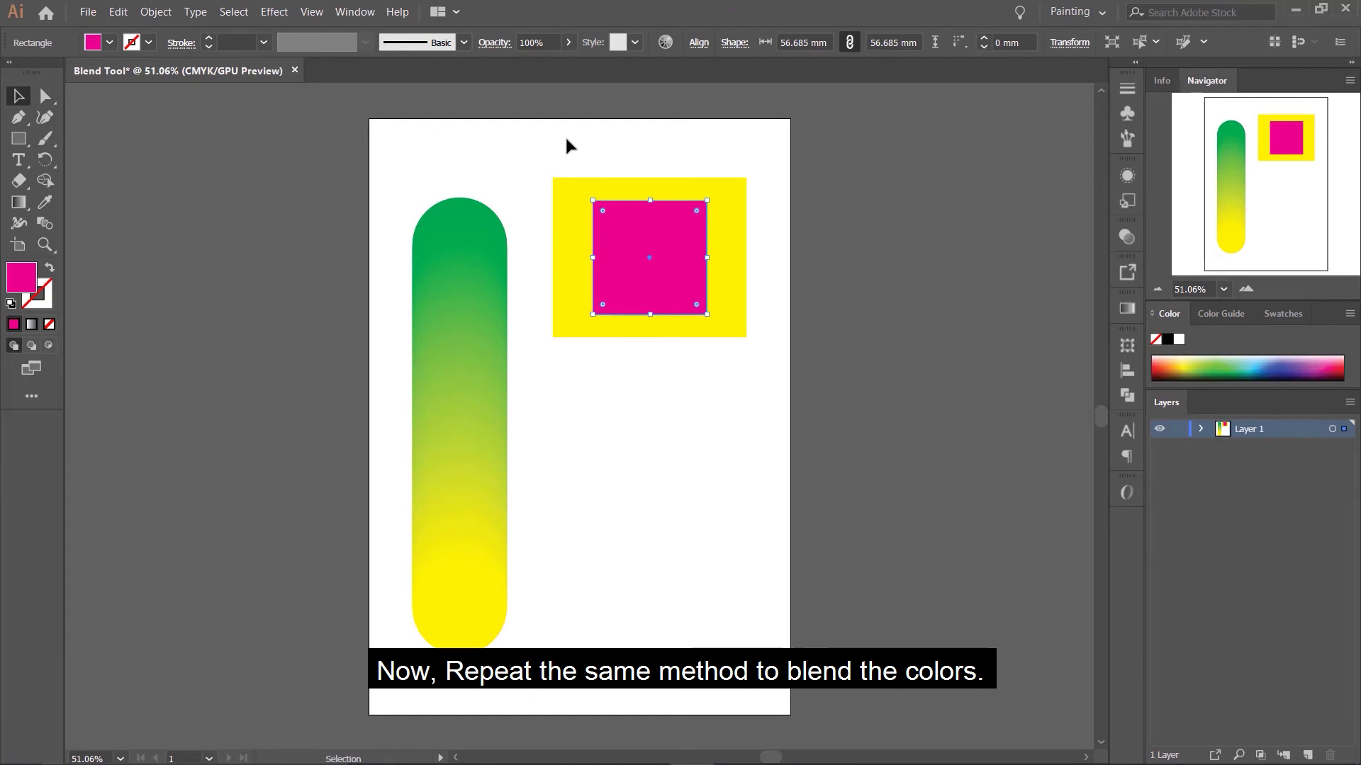
# Select the yellow rectangle and the magenta square, blend them with the Blend tool, and deselect the artwork.
pyautogui.click(604, 142)
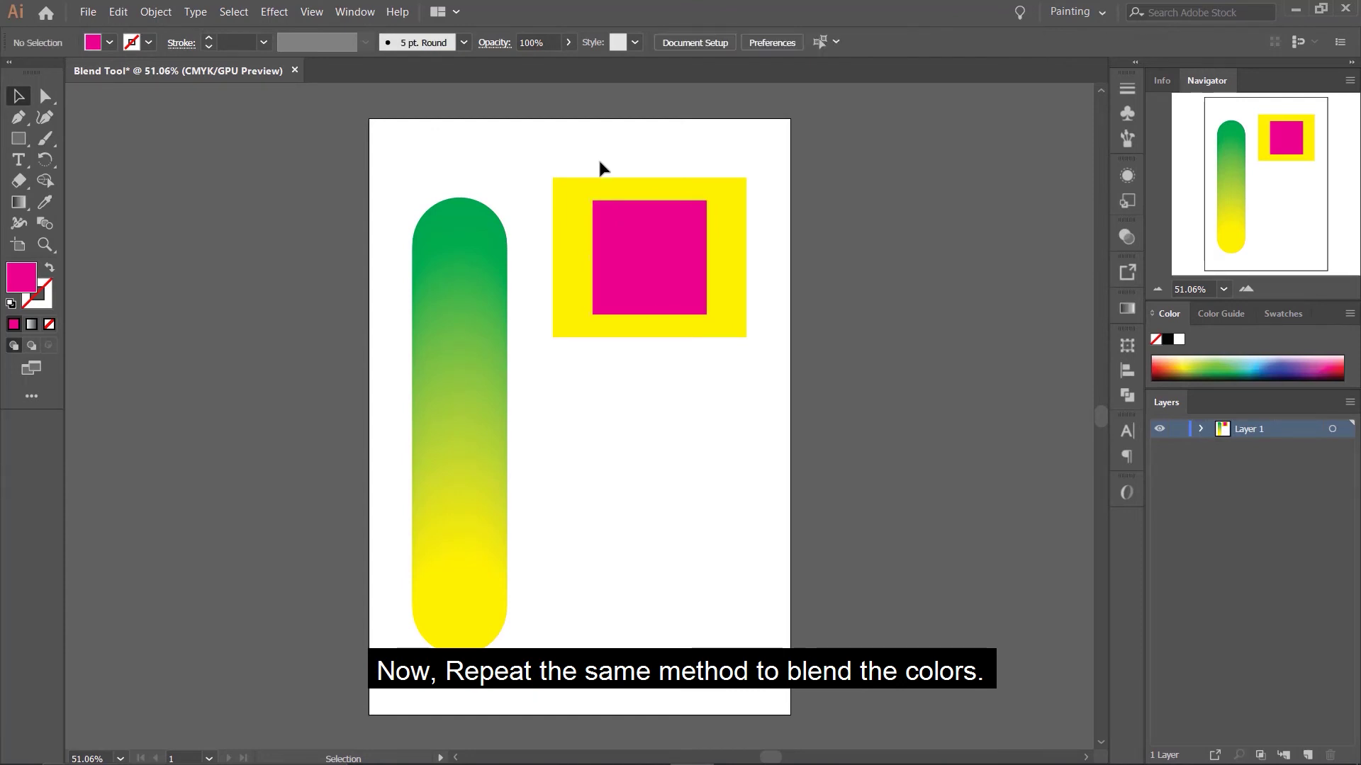
pyautogui.keyDown('shift'); pyautogui.click(573, 189); pyautogui.keyUp('shift')
pyautogui.keyDown('shift'); pyautogui.click(637, 231); pyautogui.keyUp('shift')
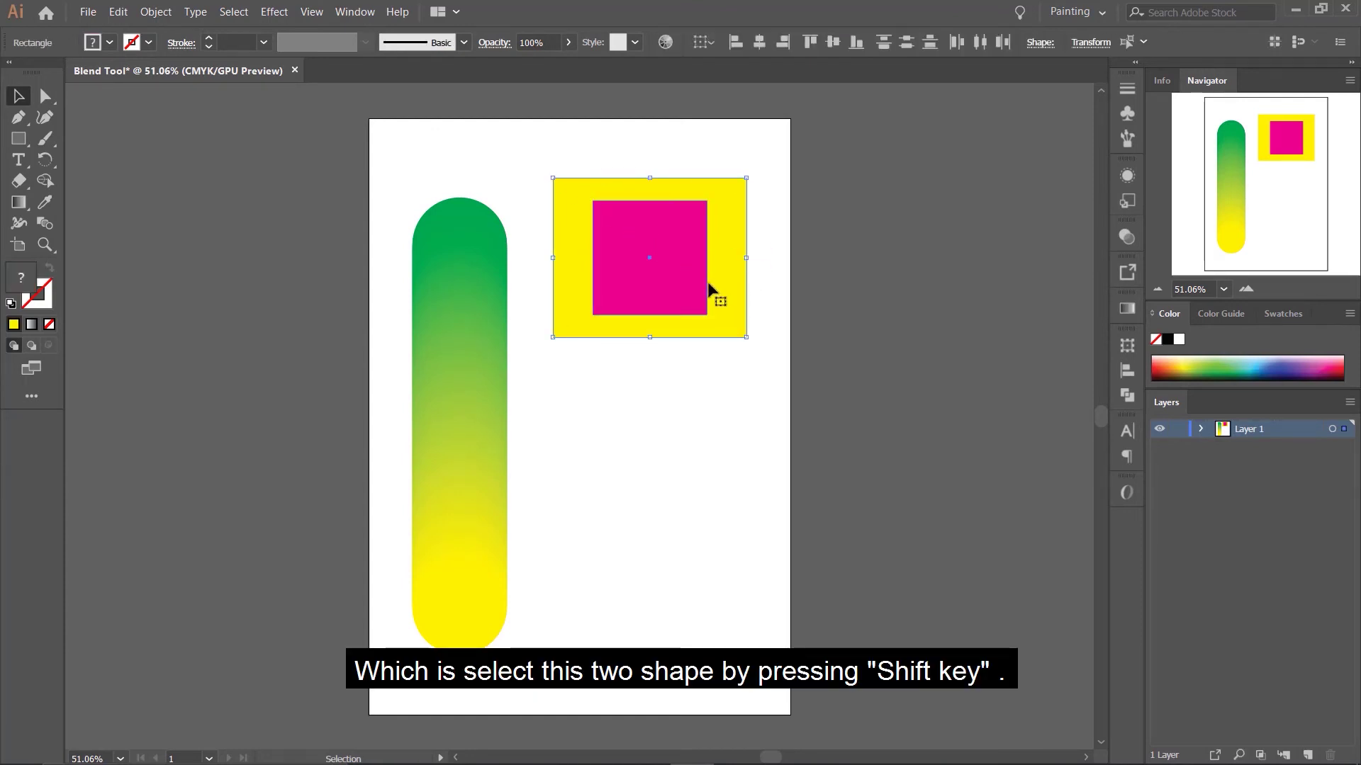
pyautogui.click(45, 223)
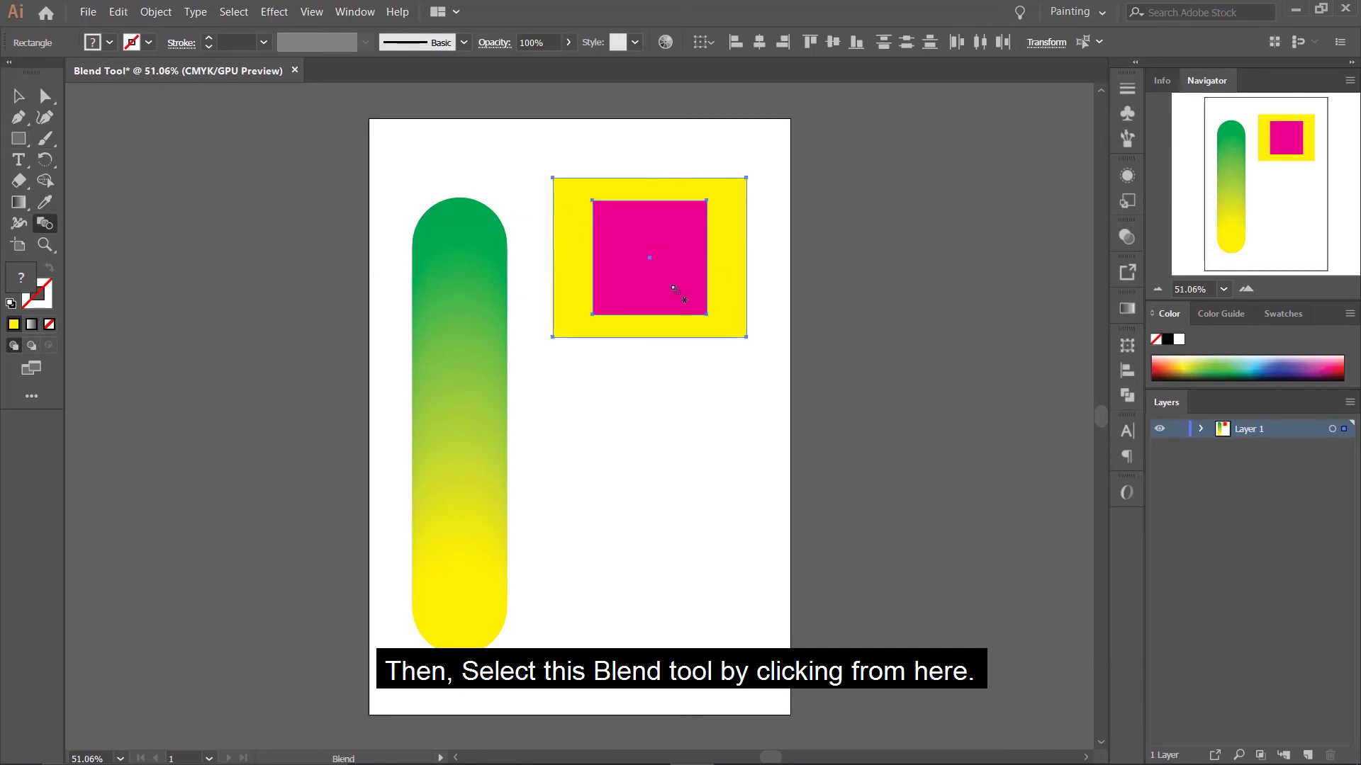
pyautogui.click(736, 289)
pyautogui.click(673, 287)
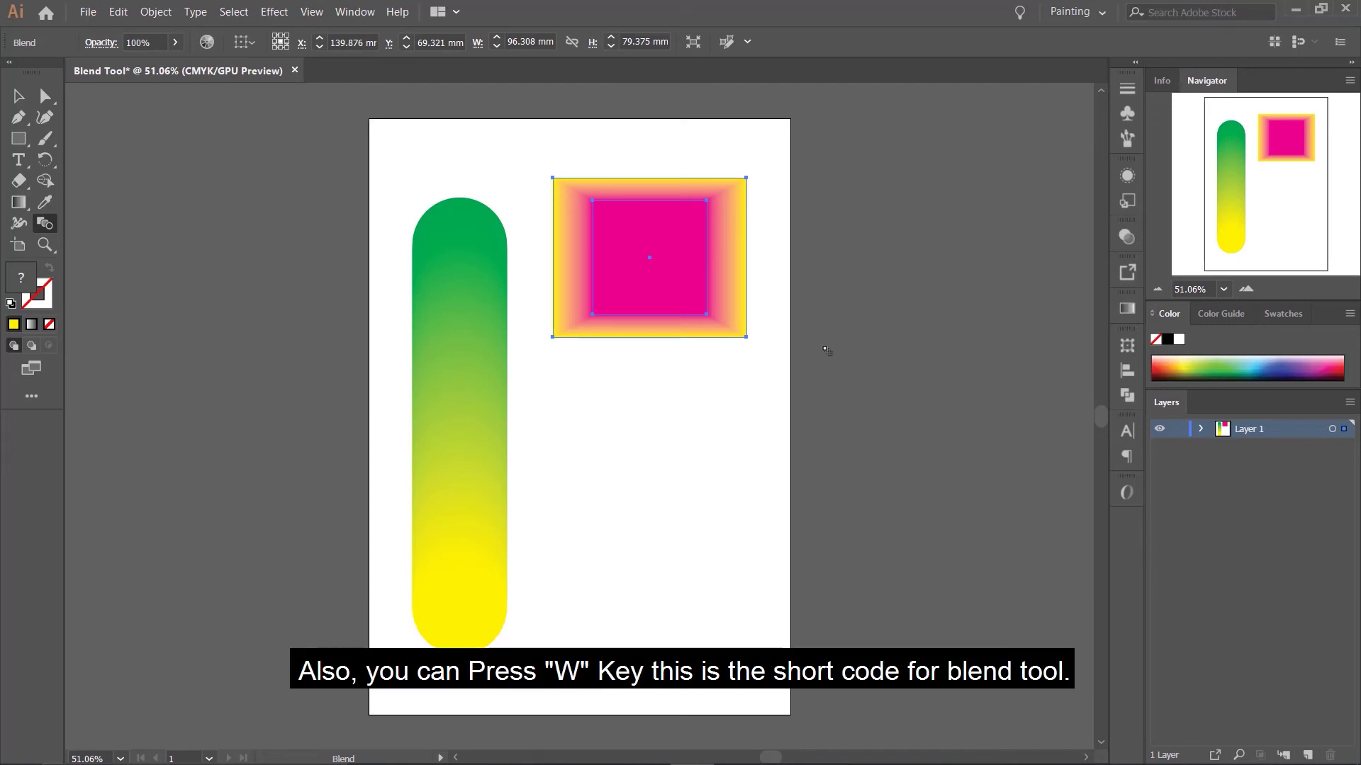
pyautogui.press('v')
pyautogui.click(705, 439)
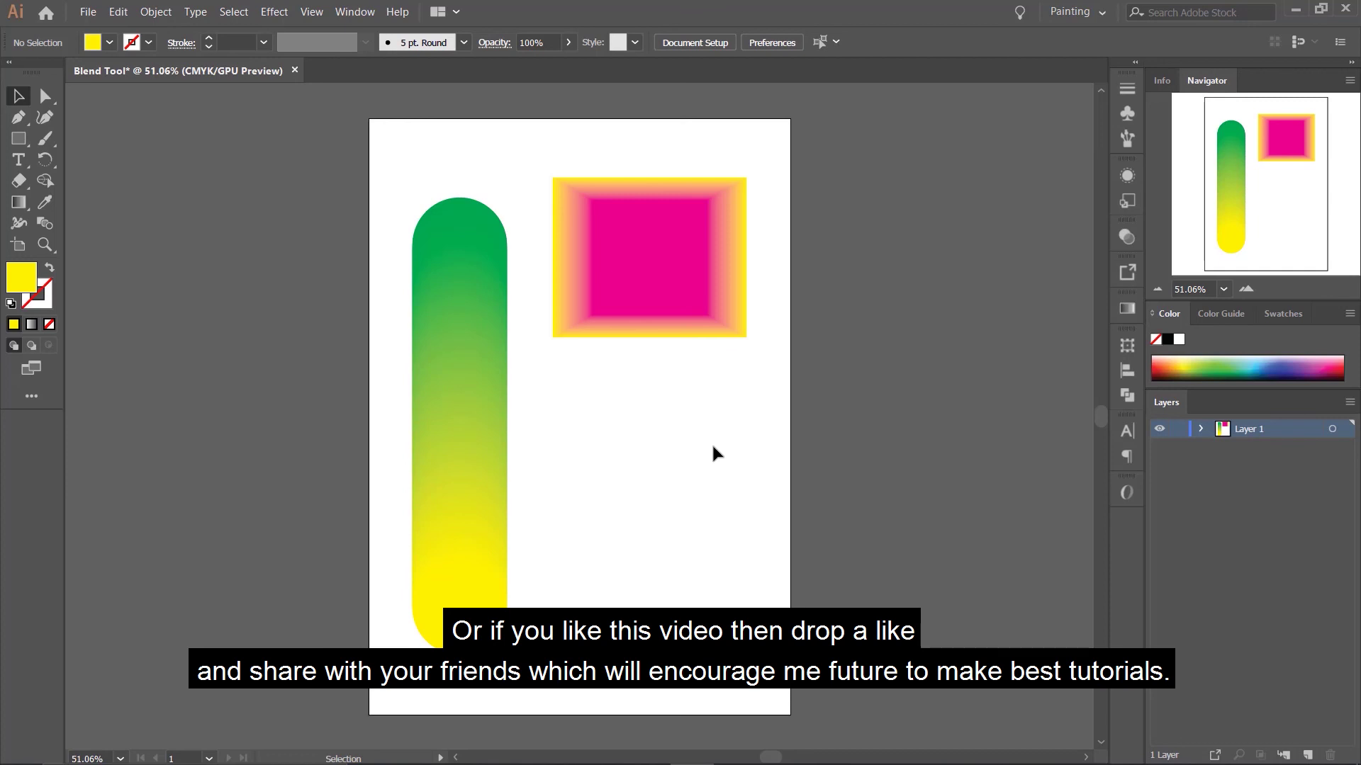
pyautogui.click(698, 431)
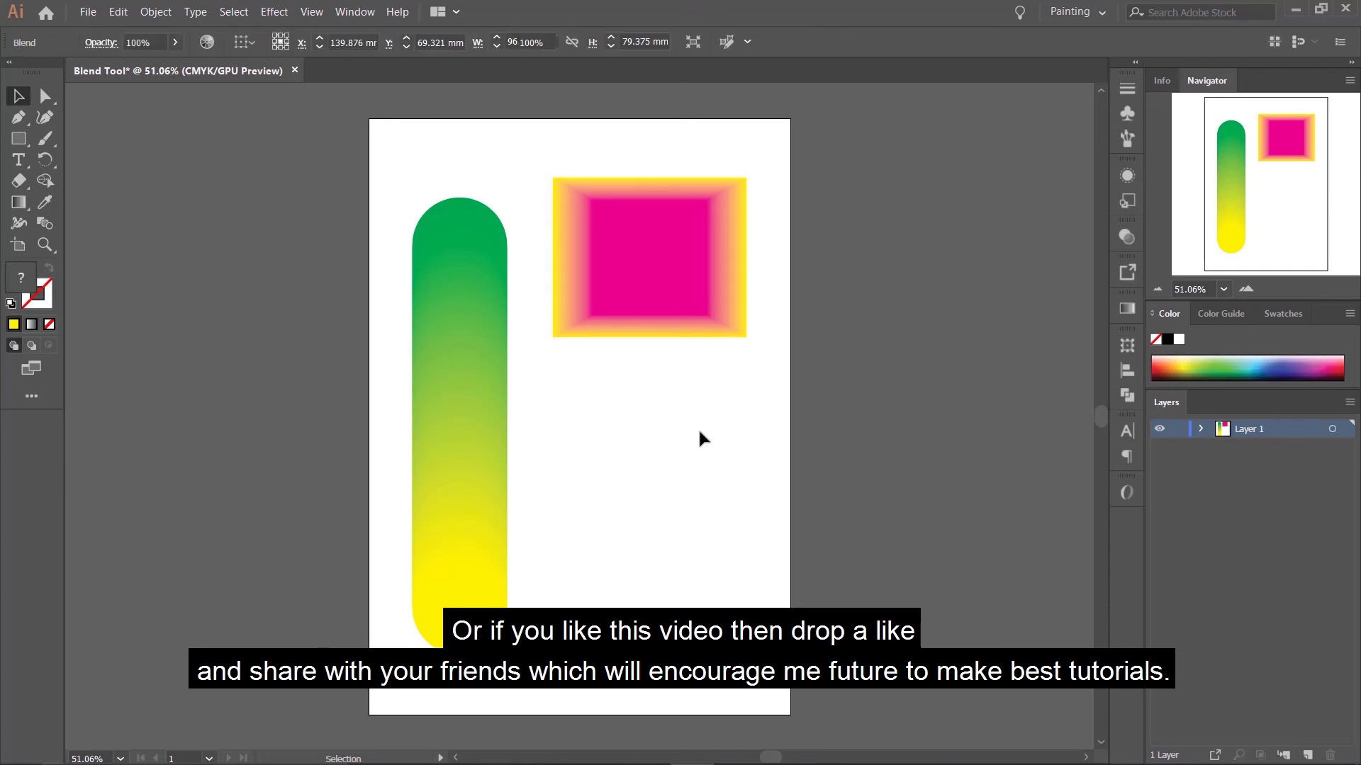